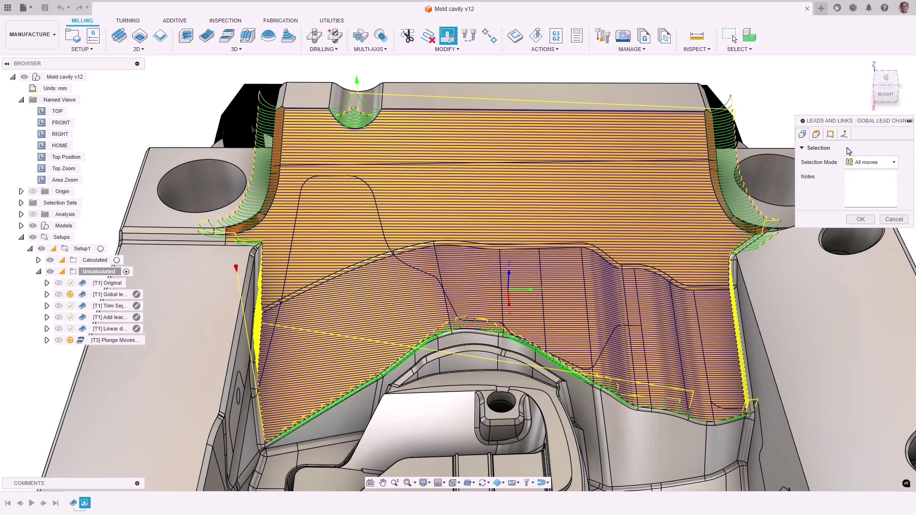
# Change the leads for all moves of the toolpath, setting the lead-in radius to 3 mm and sweep angle to 45 deg.
pyautogui.click(844, 134)
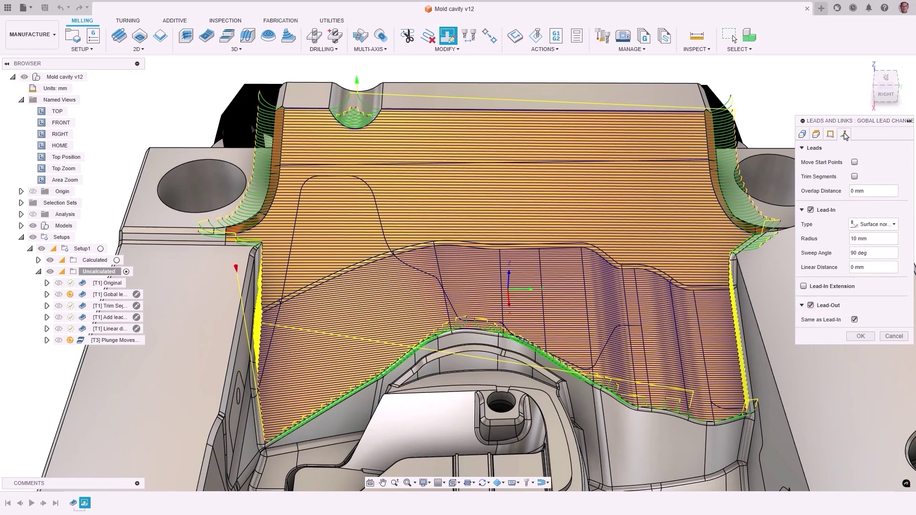
pyautogui.click(873, 225)
pyautogui.click(874, 231)
pyautogui.click(876, 238)
pyautogui.click(859, 336)
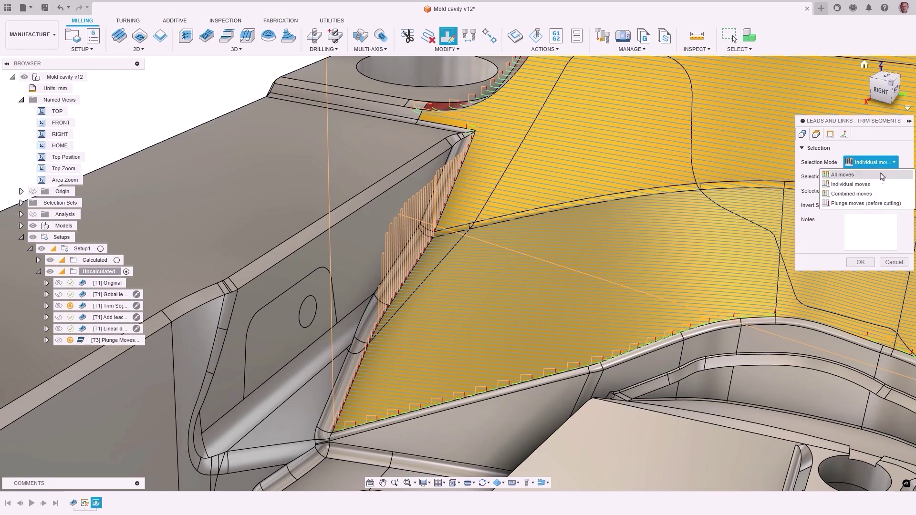
# Apply the Trim Segments lead option to all moves of the toolpath.
pyautogui.click(854, 186)
pyautogui.click(844, 134)
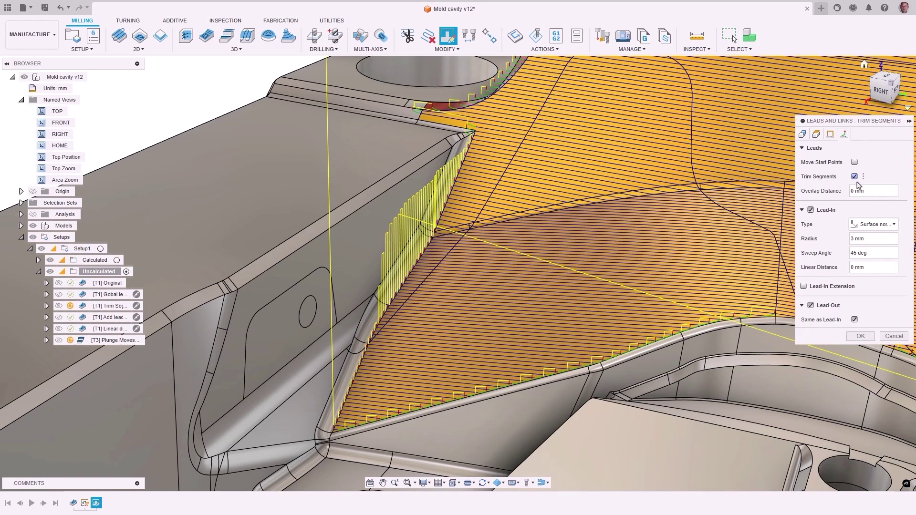
pyautogui.click(857, 336)
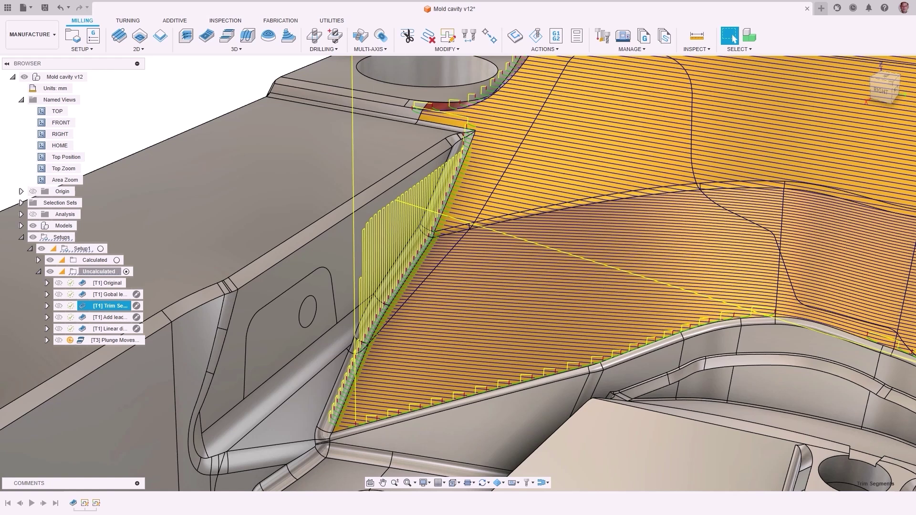
# Enable adding leads to transitions for all moves of the toolpath, keeping the smooth transition type.
pyautogui.doubleClick(854, 341)
pyautogui.click(871, 162)
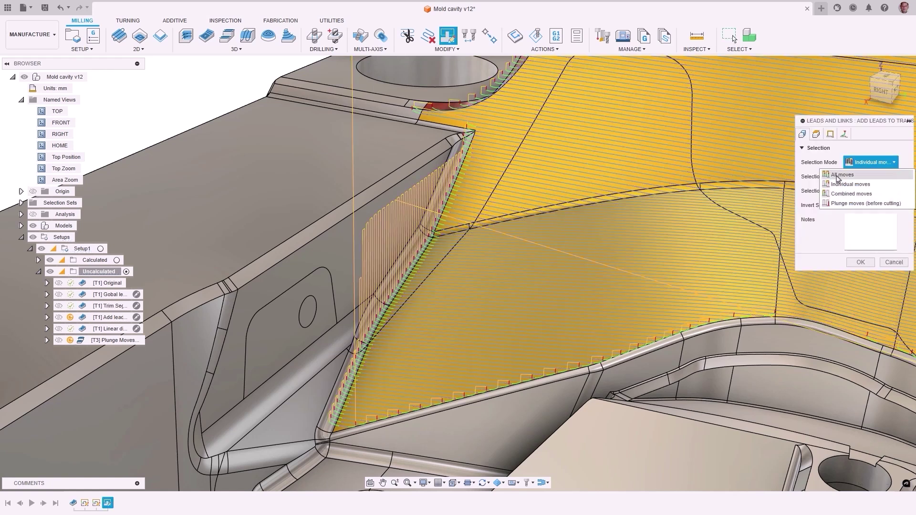
pyautogui.click(864, 177)
pyautogui.click(830, 134)
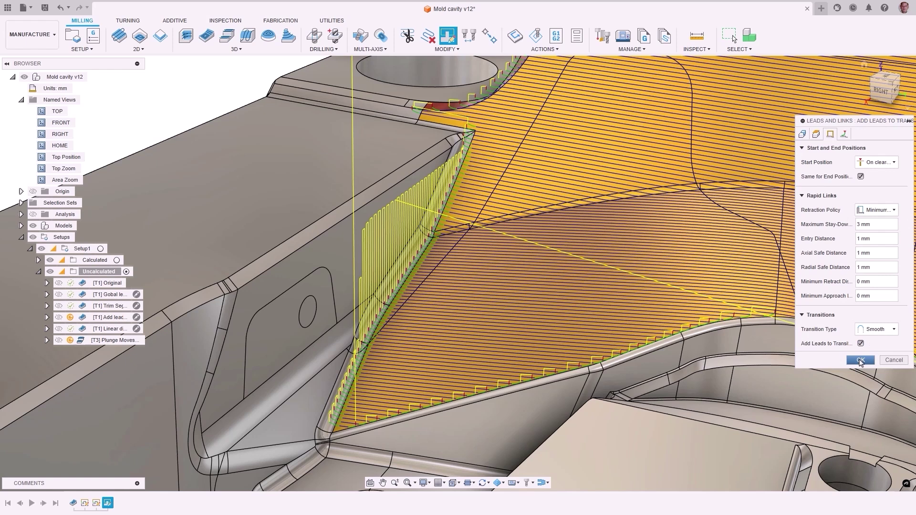
pyautogui.click(860, 360)
# Select the lead moves along both side walls of the cavity and change their lead-in linear distance.
pyautogui.doubleClick(861, 364)
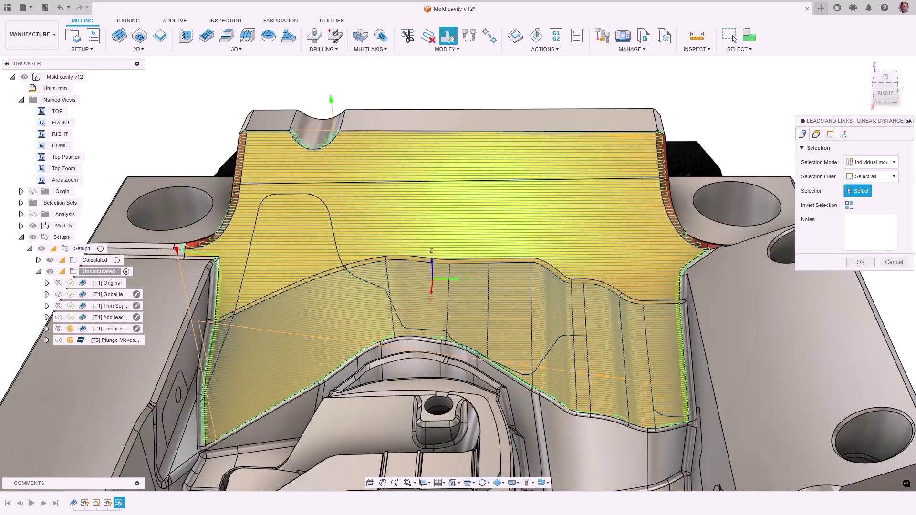
pyautogui.click(708, 249)
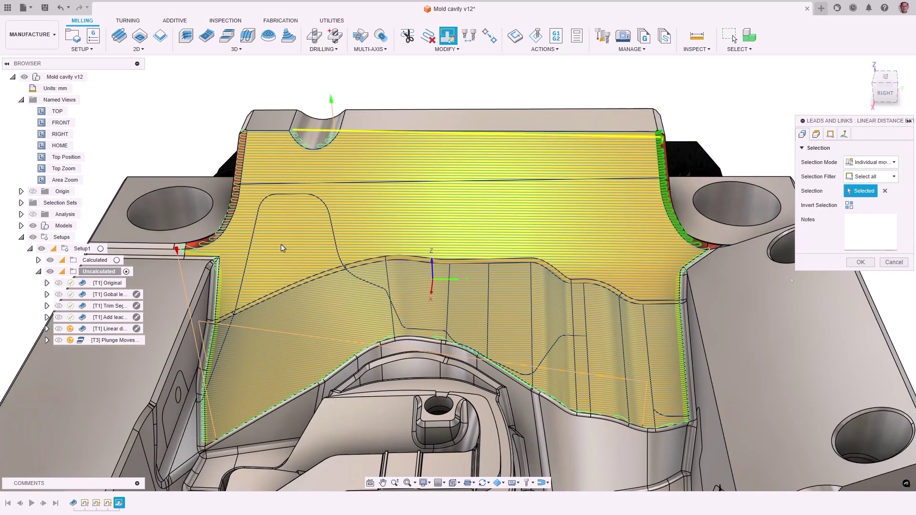
pyautogui.click(237, 181)
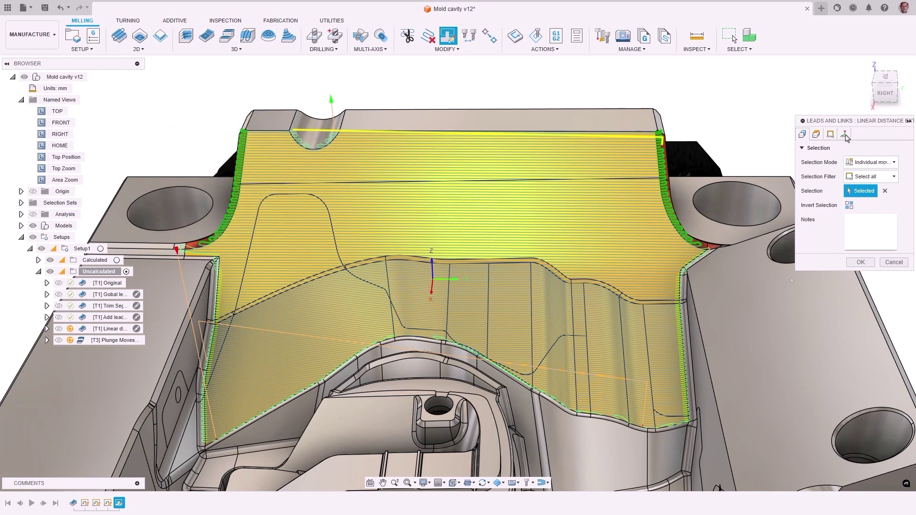
pyautogui.click(845, 135)
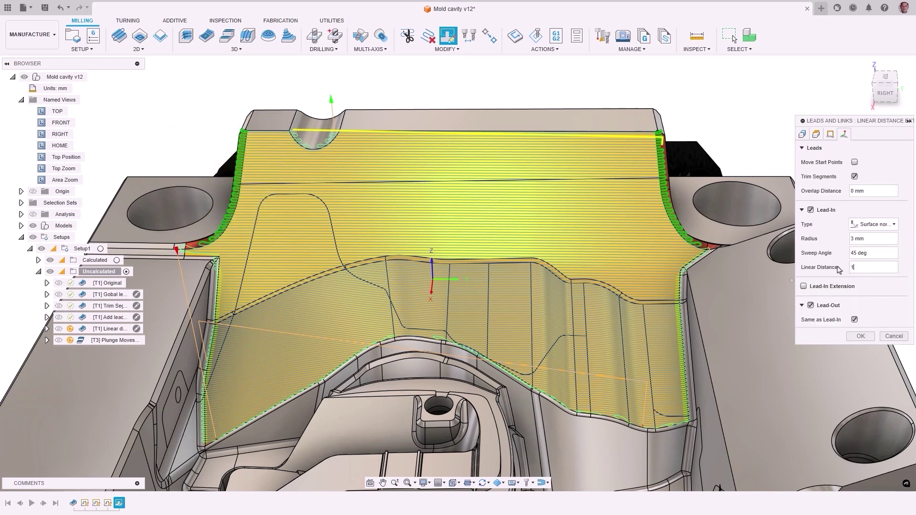
pyautogui.click(860, 336)
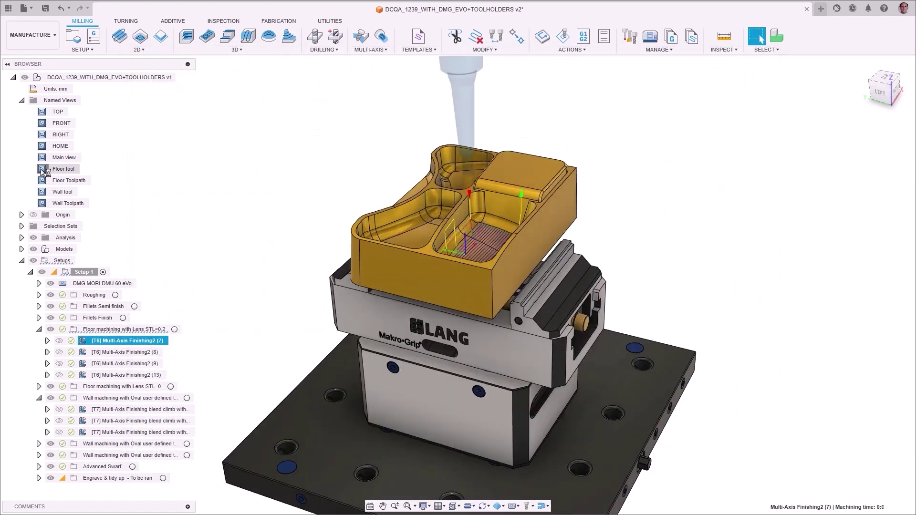
# Examine the lens-tool floor finishing operation from the Floor tool and Floor Toolpath views, then return to the Main view.
pyautogui.doubleClick(43, 169)
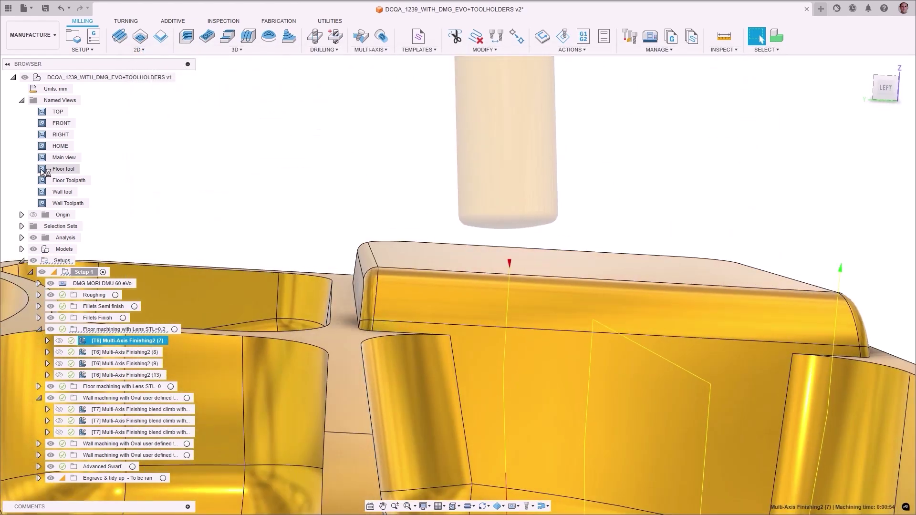
pyautogui.doubleClick(42, 180)
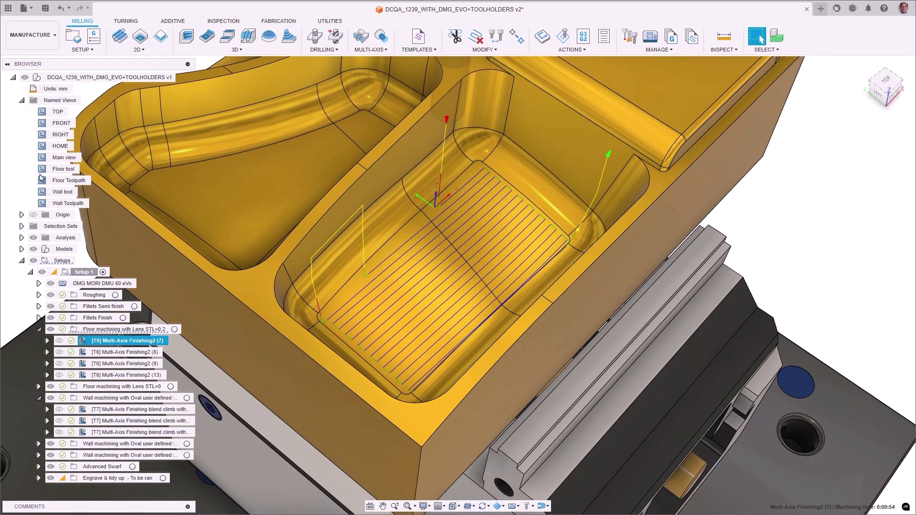
pyautogui.doubleClick(42, 158)
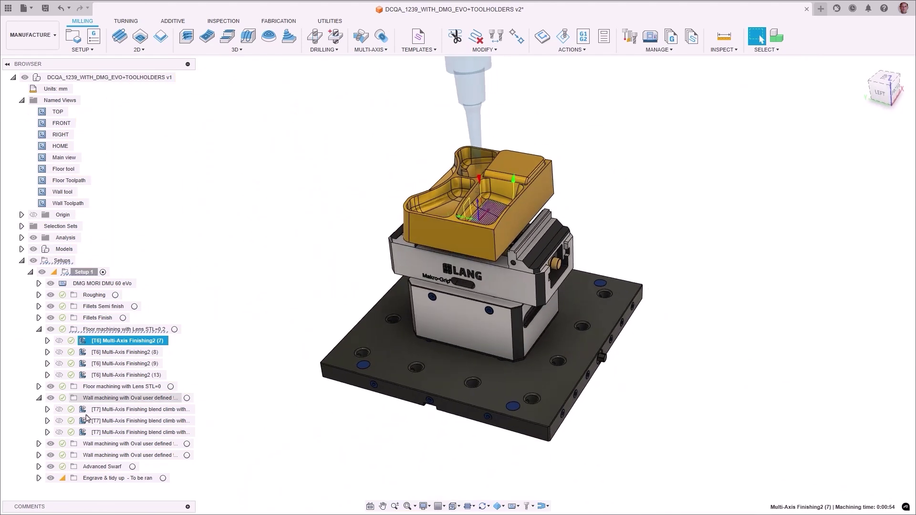
# Examine the first wall blend finishing operation with the oval tool from the Wall tool and Wall Toolpath views.
pyautogui.click(82, 412)
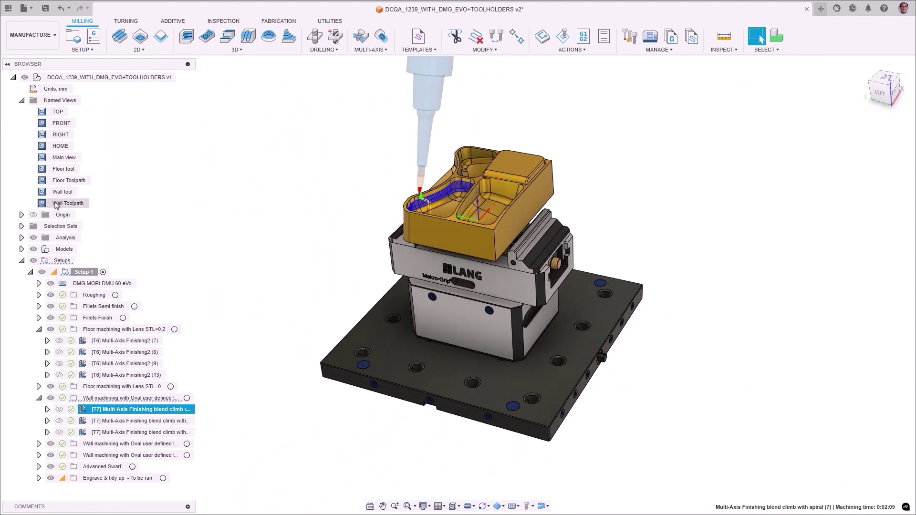
pyautogui.doubleClick(41, 191)
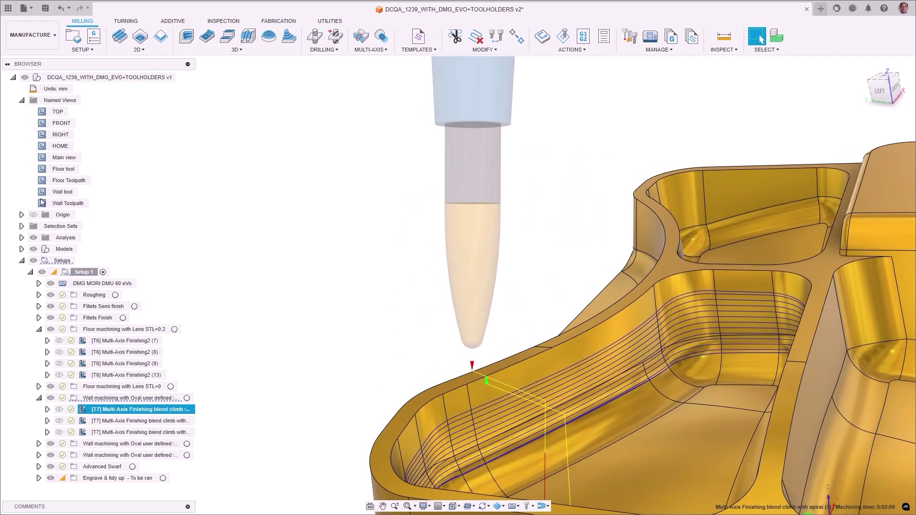
pyautogui.doubleClick(42, 203)
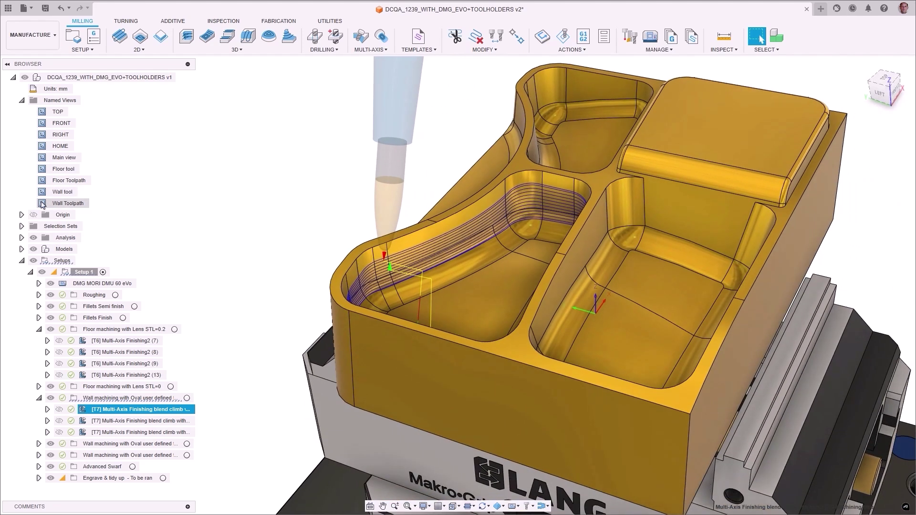
pyautogui.doubleClick(41, 158)
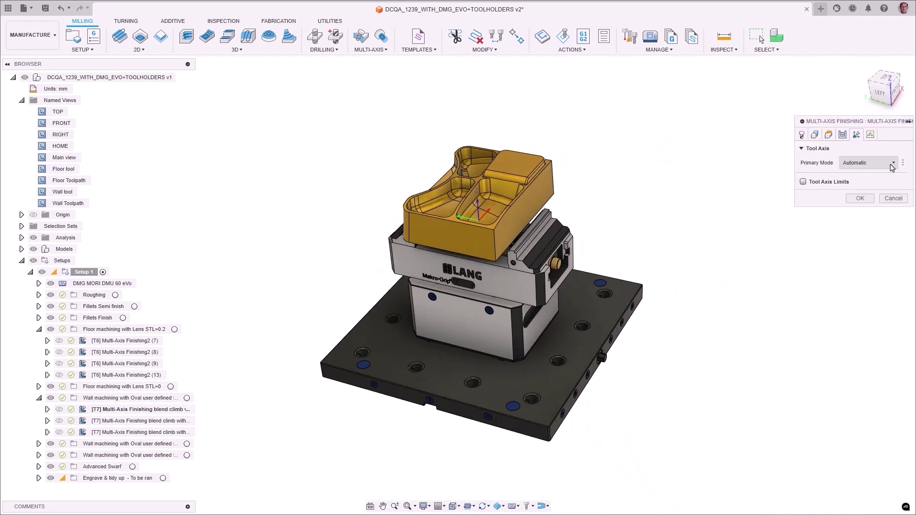
# Set the Multi-Axis Finishing tool axis primary mode to Lead and contact point.
pyautogui.click(894, 163)
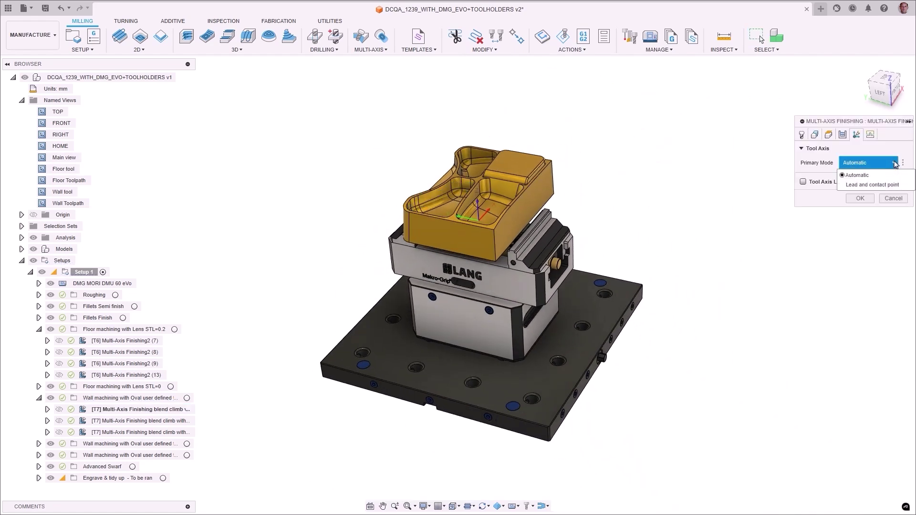
pyautogui.click(889, 186)
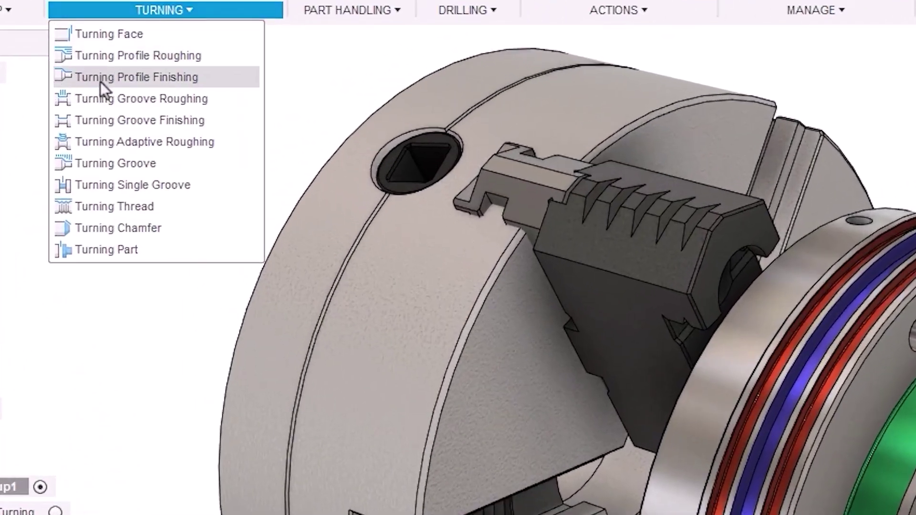
# Open a Turning Groove Roughing operation and review its turning mode, tool entry and order options.
pyautogui.click(100, 99)
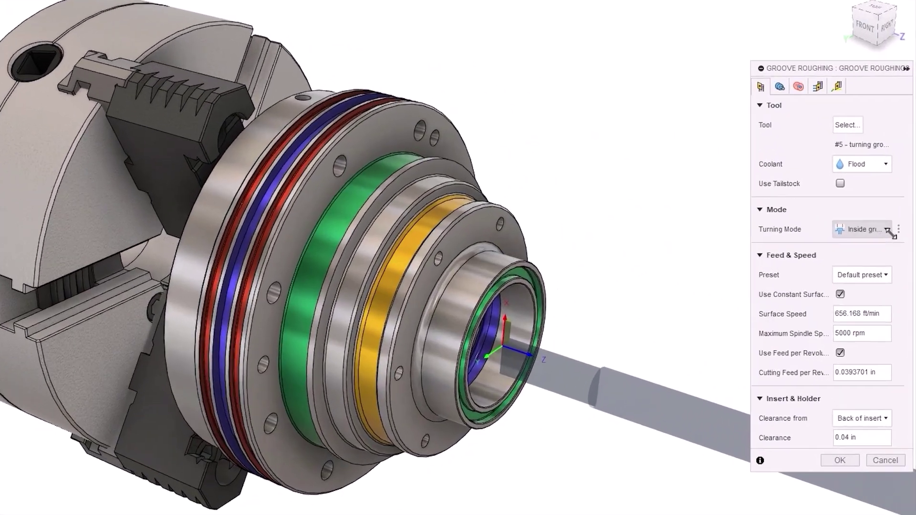
pyautogui.click(877, 239)
pyautogui.click(844, 134)
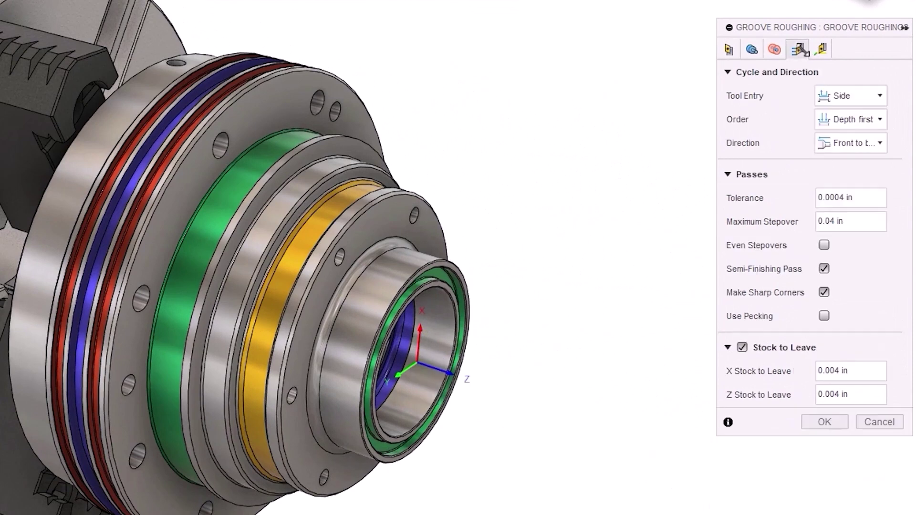
pyautogui.click(879, 95)
pyautogui.click(879, 96)
pyautogui.click(880, 119)
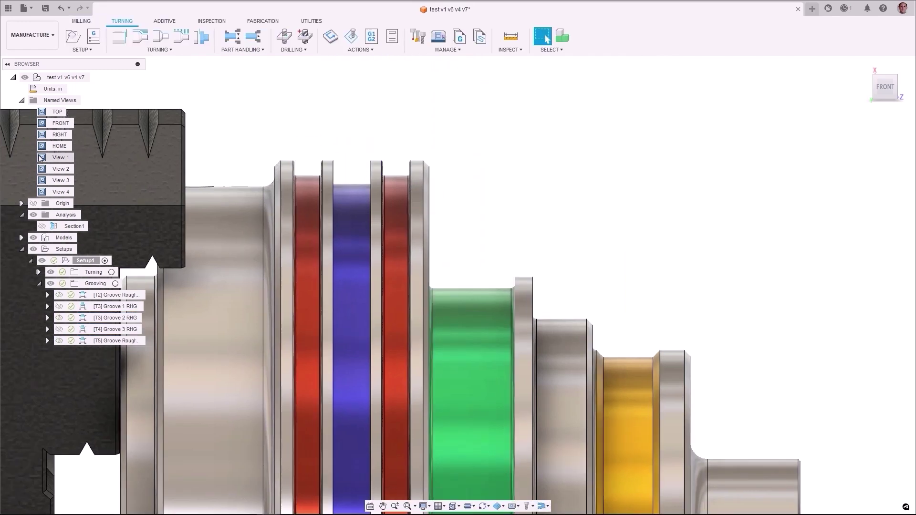
# Inspect the groove roughing toolpaths from View 1 and View 4, showing the Section1 analysis.
pyautogui.doubleClick(42, 157)
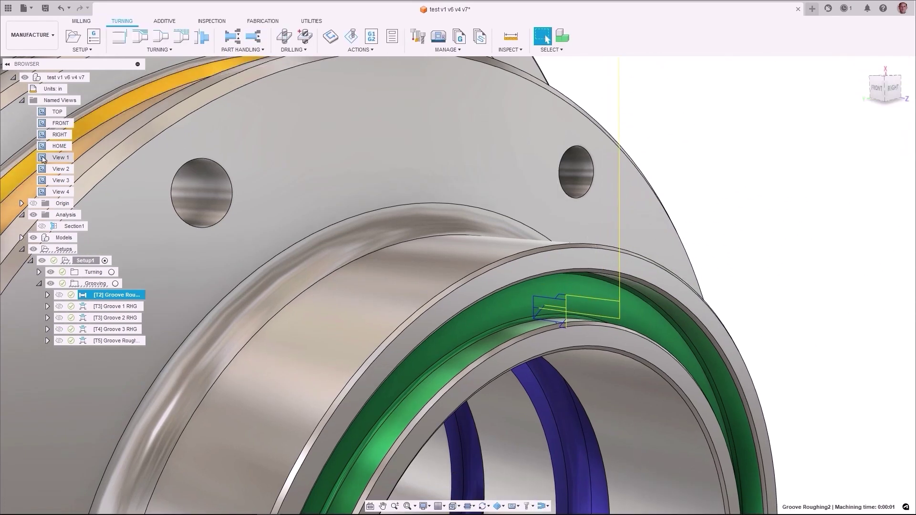
pyautogui.doubleClick(43, 158)
pyautogui.click(42, 226)
pyautogui.doubleClick(43, 192)
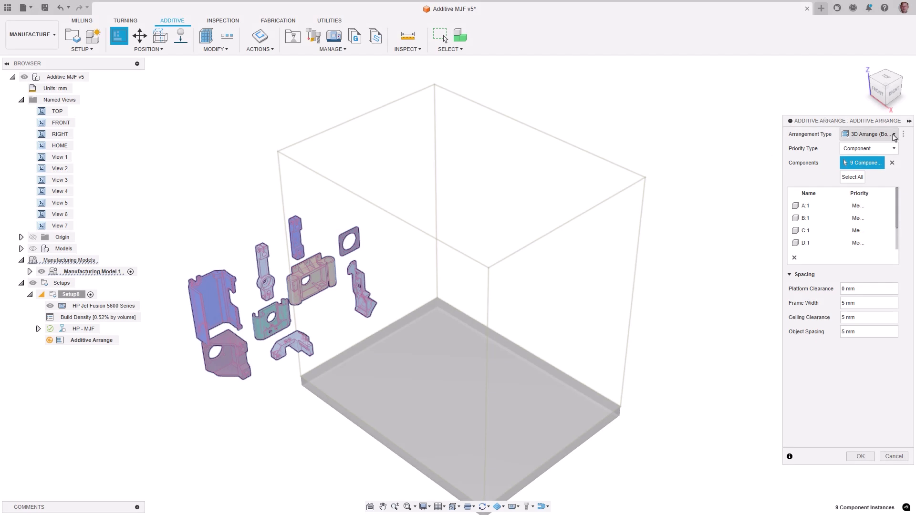
# Set the Additive Arrange type to 3D Arrange (True Shape) and create copies with a global quantity of 65.
pyautogui.click(894, 135)
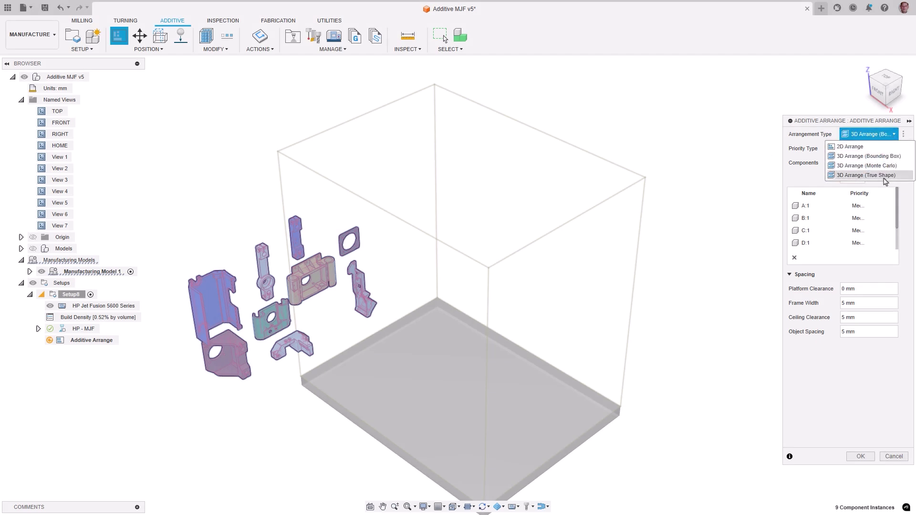
pyautogui.click(884, 175)
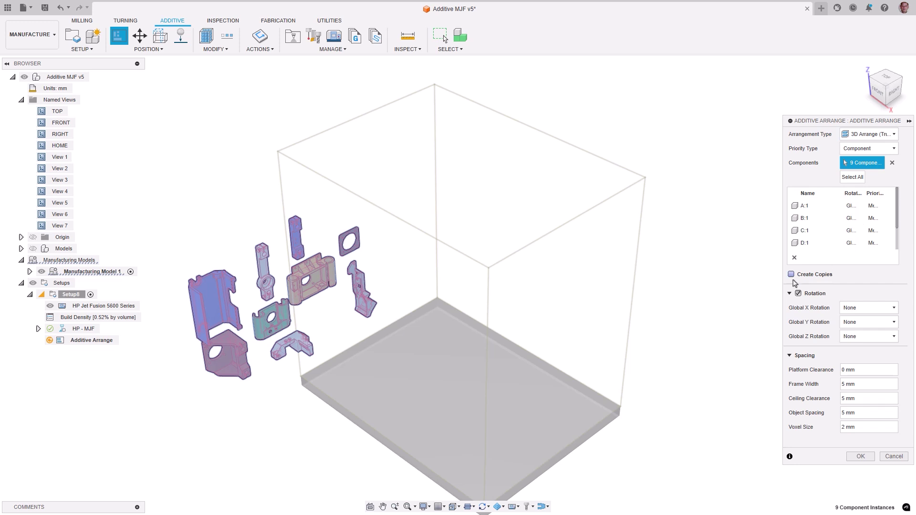
pyautogui.click(791, 275)
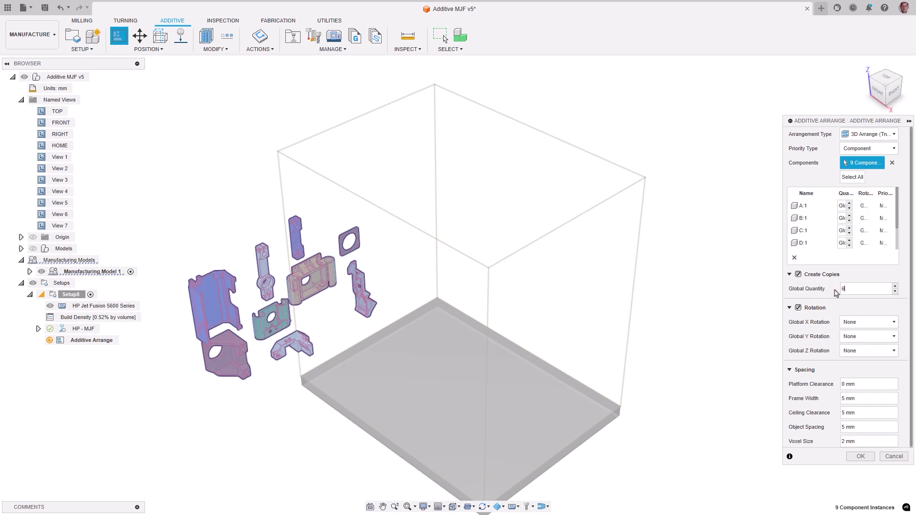
# Set global X, Y and Z rotation to 90 deg increments, frame width and ceiling clearance to 3 mm, and generate the arrangement.
pyautogui.click(873, 326)
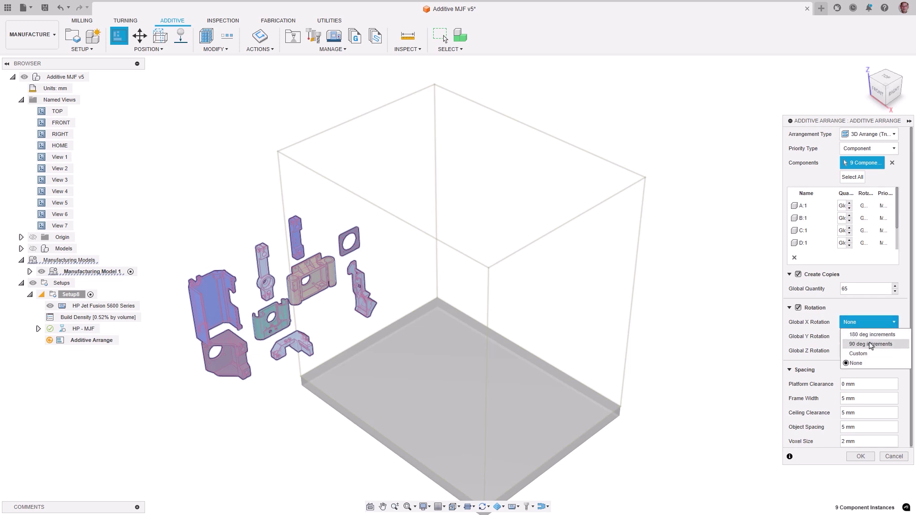
pyautogui.click(871, 344)
pyautogui.click(871, 337)
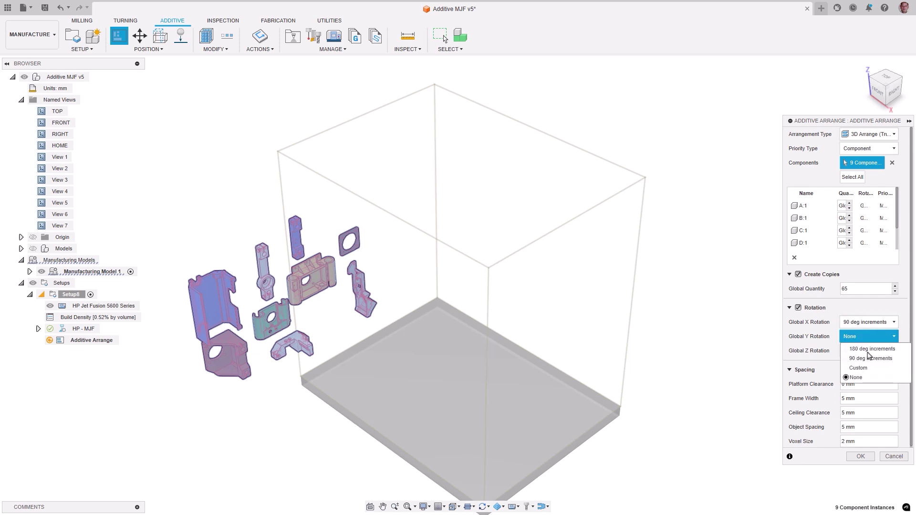
pyautogui.click(869, 358)
pyautogui.click(869, 351)
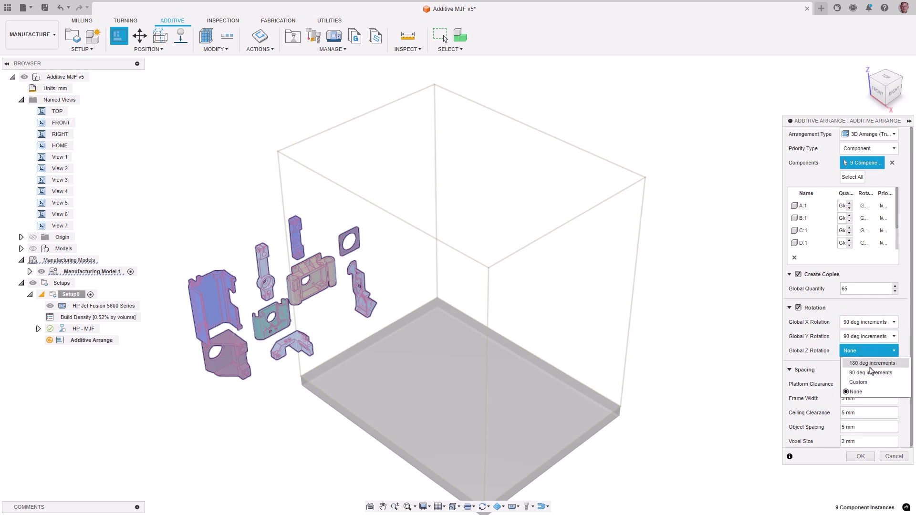
pyautogui.click(869, 373)
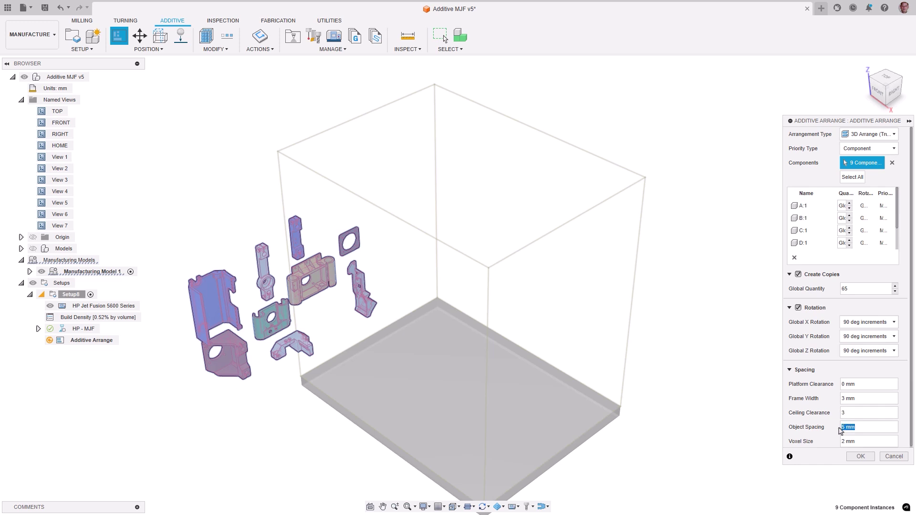
pyautogui.click(860, 457)
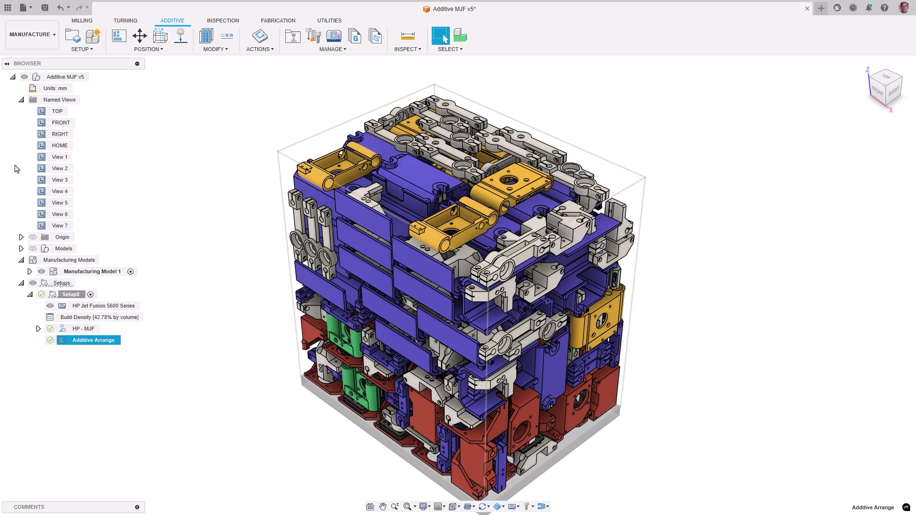
# Inspect the packed build volume from the saved views View 3 and View 4.
pyautogui.click(41, 180)
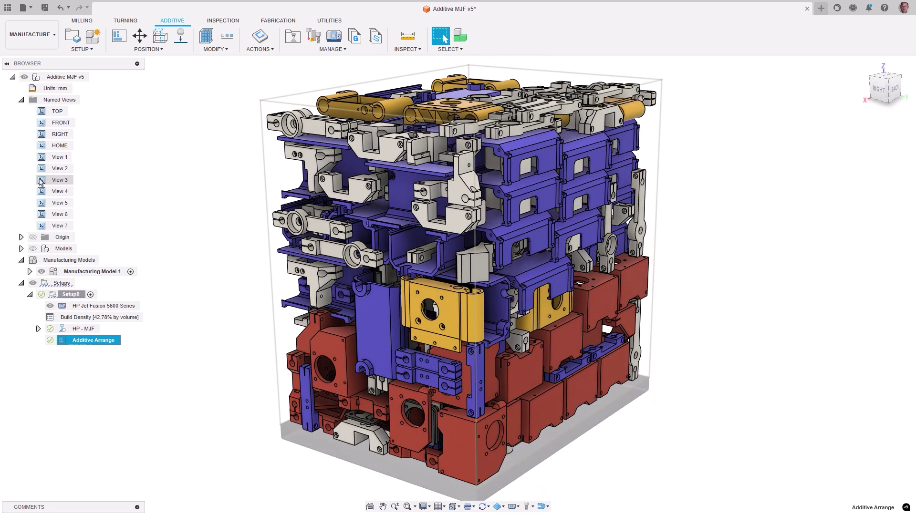
pyautogui.click(42, 191)
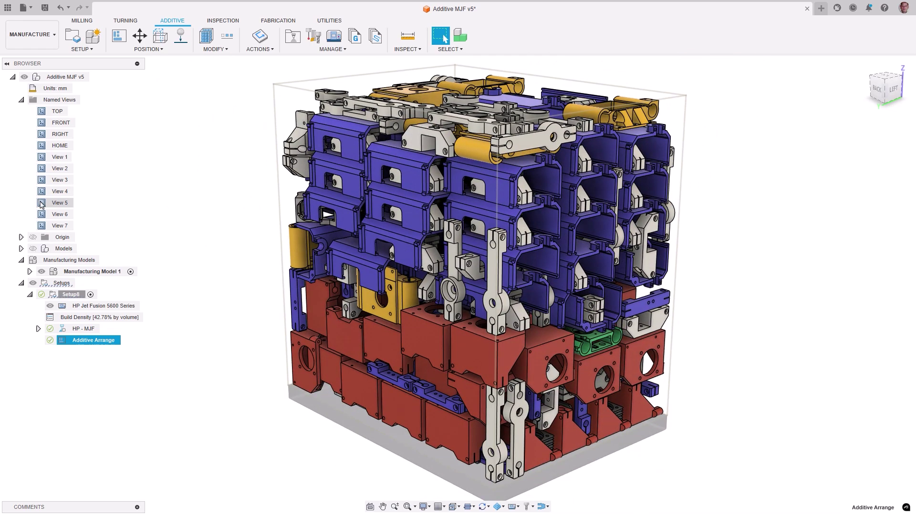
# Inspect the packed additive build volume from the saved views View 5, View 6 and View 7.
pyautogui.click(41, 203)
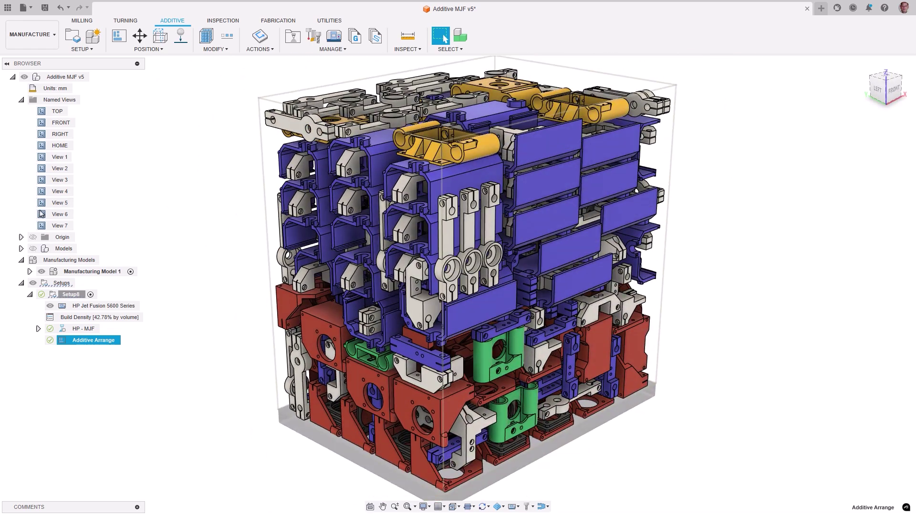
pyautogui.click(41, 214)
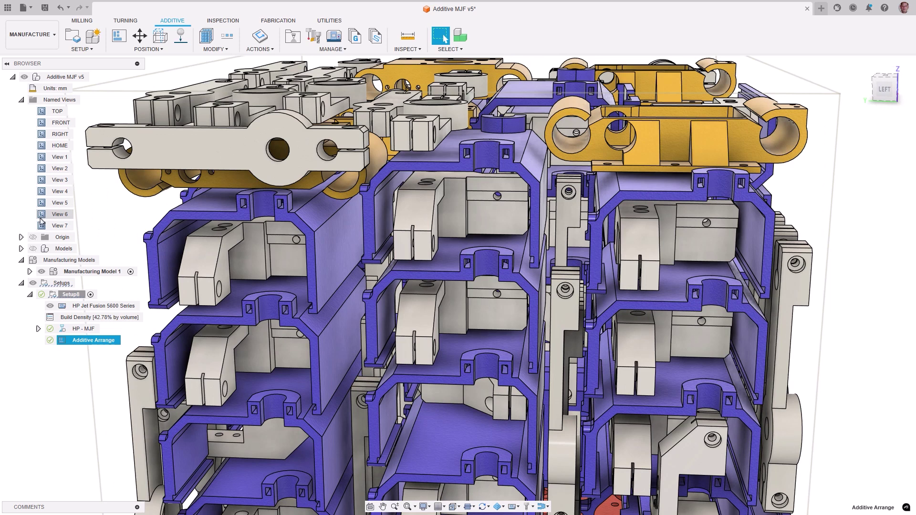
pyautogui.click(41, 226)
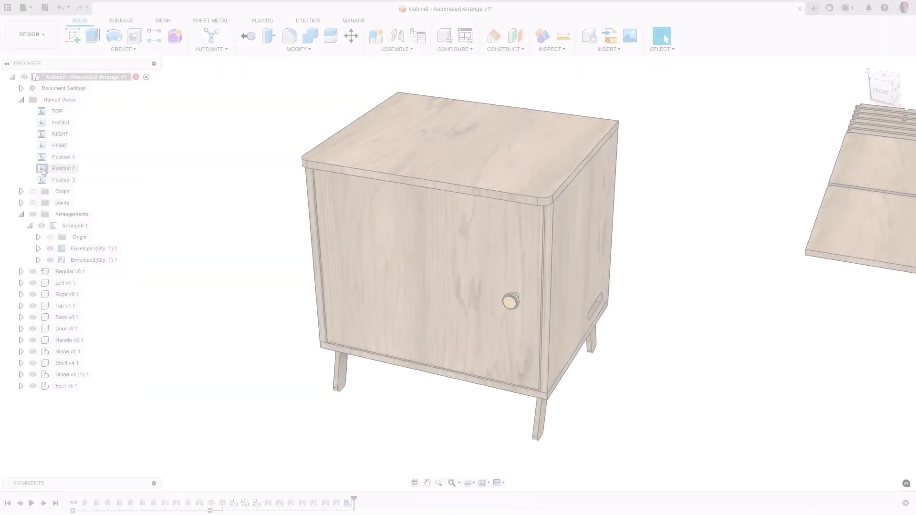
# In the cabinet design, open the existing arrangement for editing, viewed from Position 3, and check its solver type and global rotation options.
pyautogui.click(42, 169)
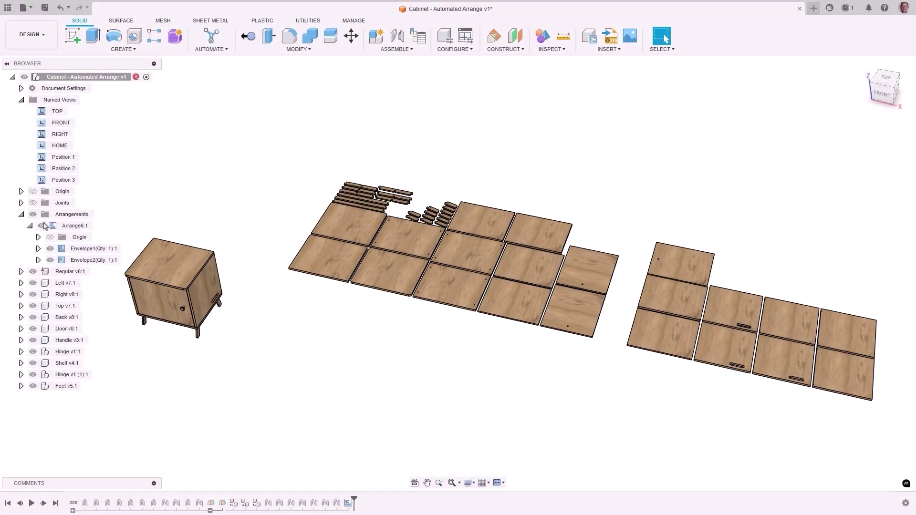
pyautogui.doubleClick(53, 227)
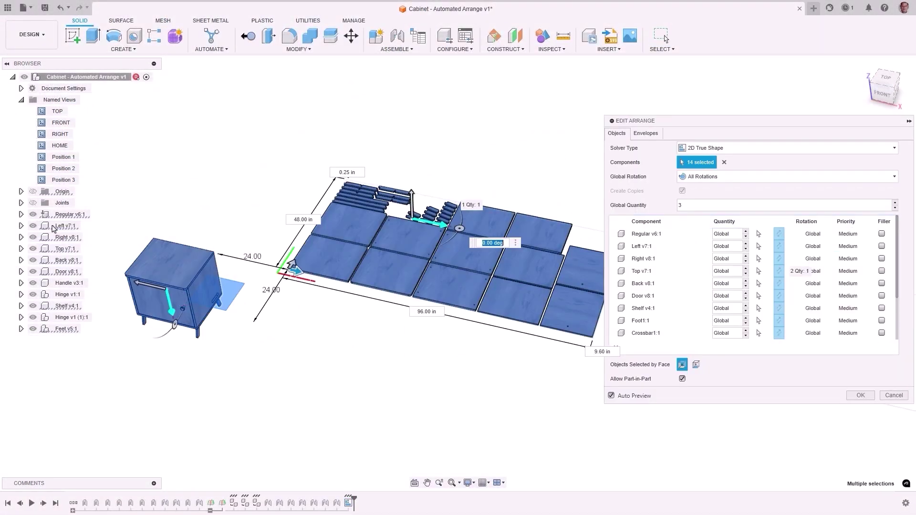
pyautogui.doubleClick(43, 180)
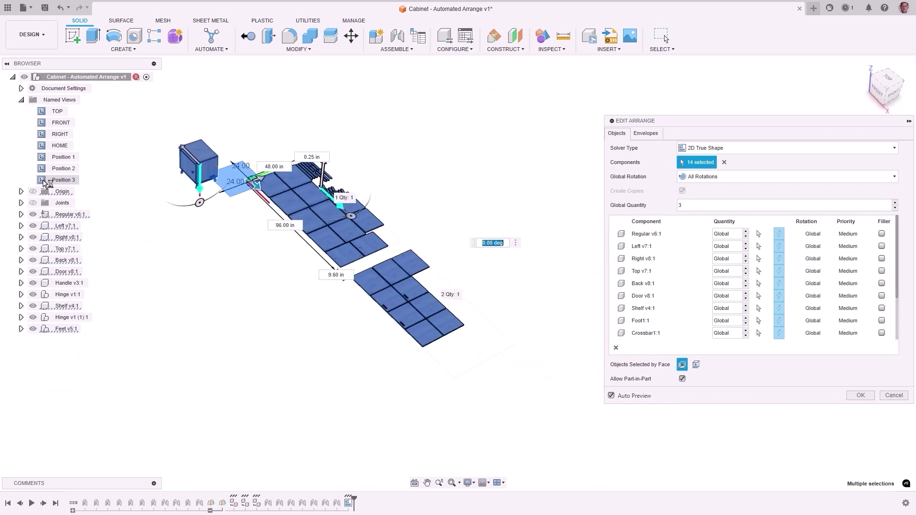
pyautogui.click(894, 149)
pyautogui.click(896, 152)
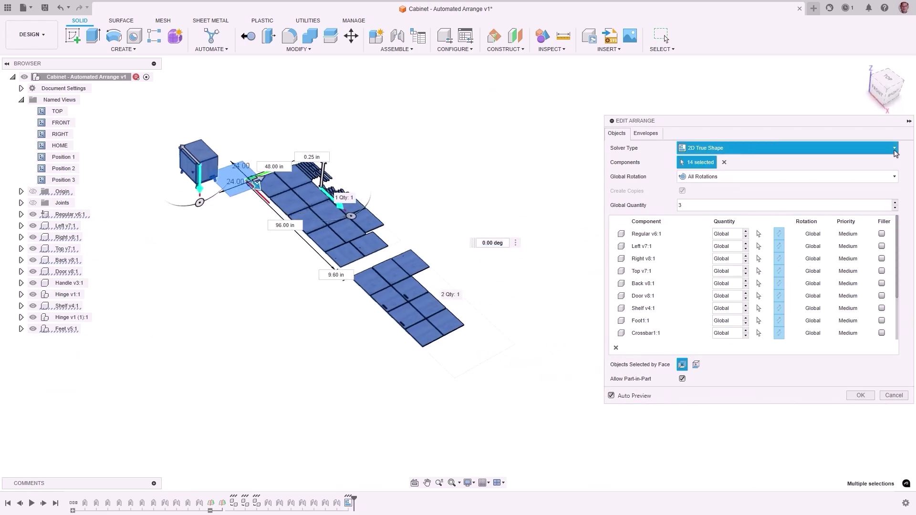
pyautogui.click(895, 177)
pyautogui.click(894, 179)
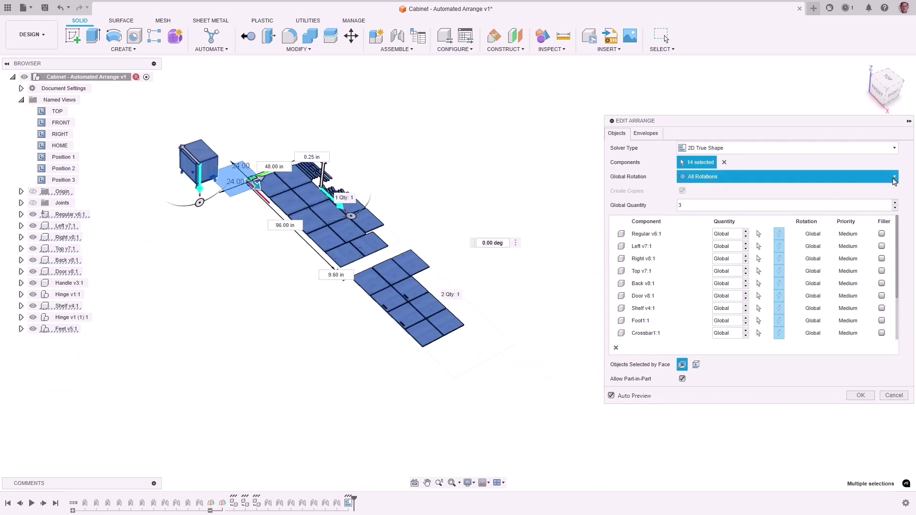
# Try global quantities of 4 and 5 for the cabinet arrangement and set it back to 3.
pyautogui.click(895, 204)
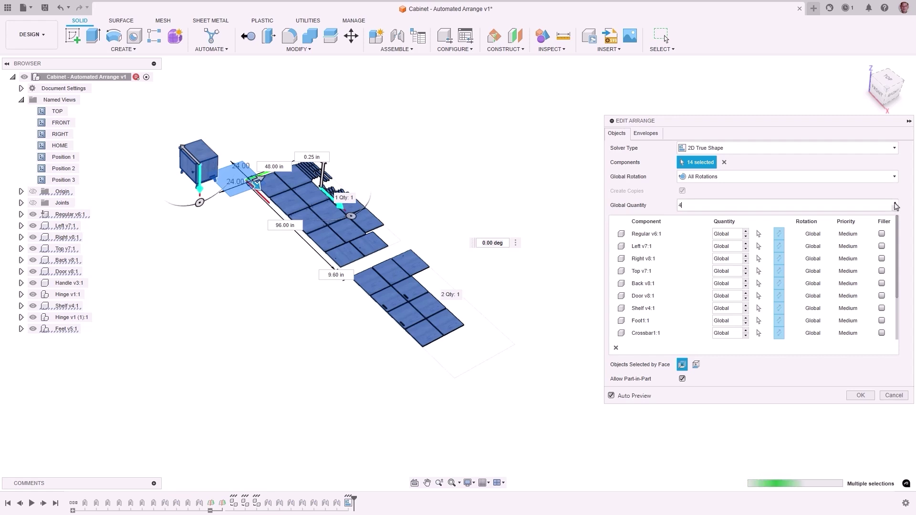
pyautogui.click(895, 205)
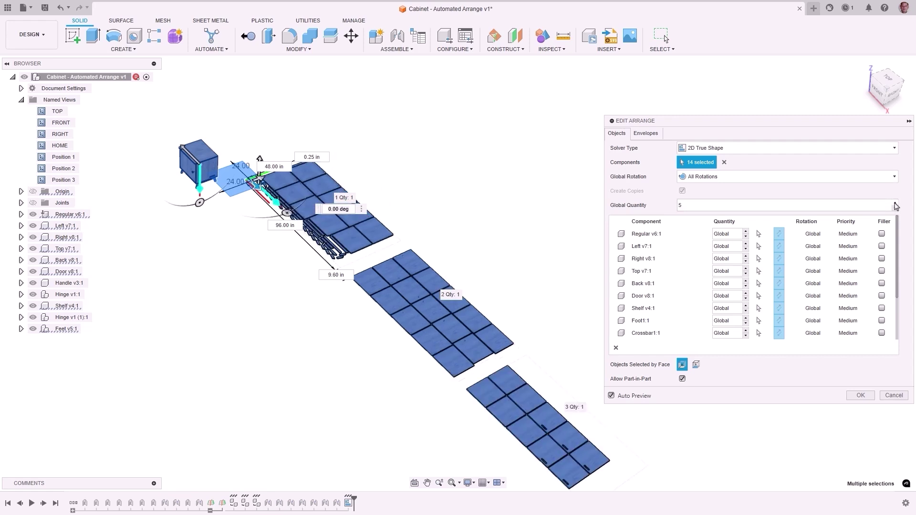
pyautogui.click(896, 209)
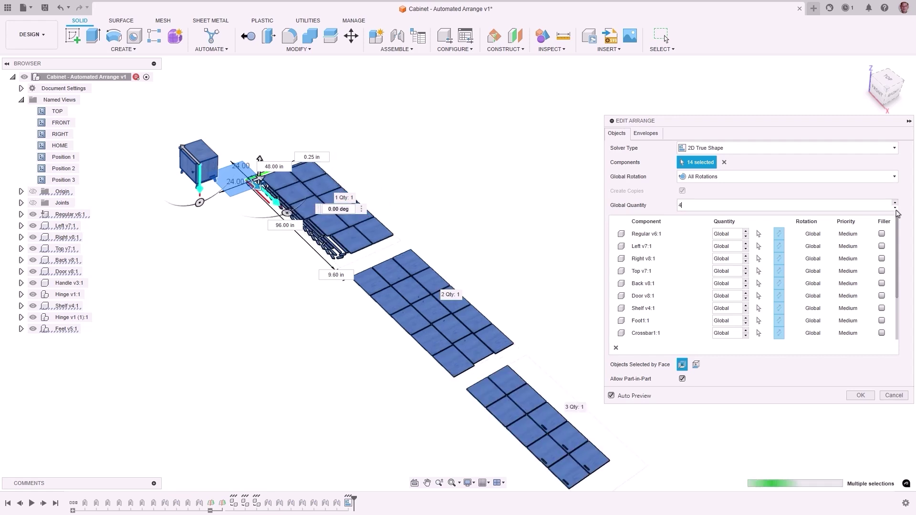
pyautogui.click(895, 208)
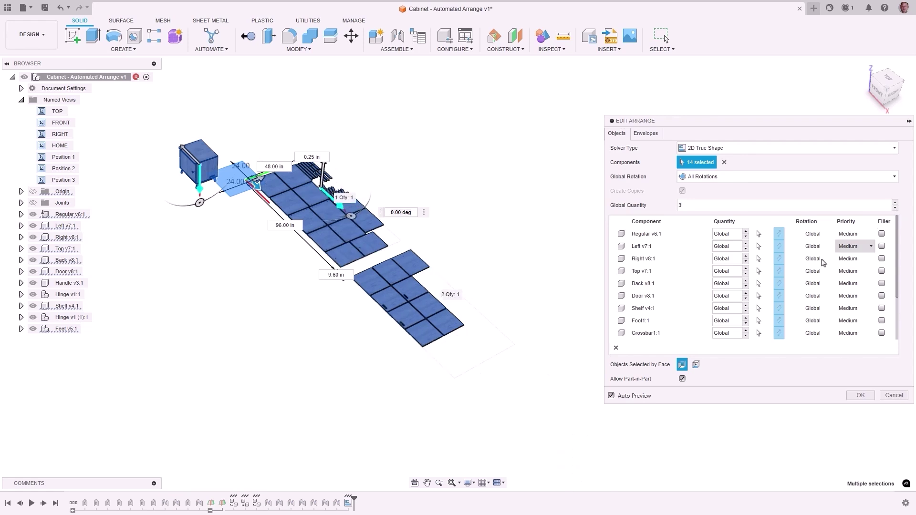
# Set the Foot1 quantity to 30 and override the Crossbar1 quantity in the arrangement.
pyautogui.click(726, 320)
pyautogui.write('3')
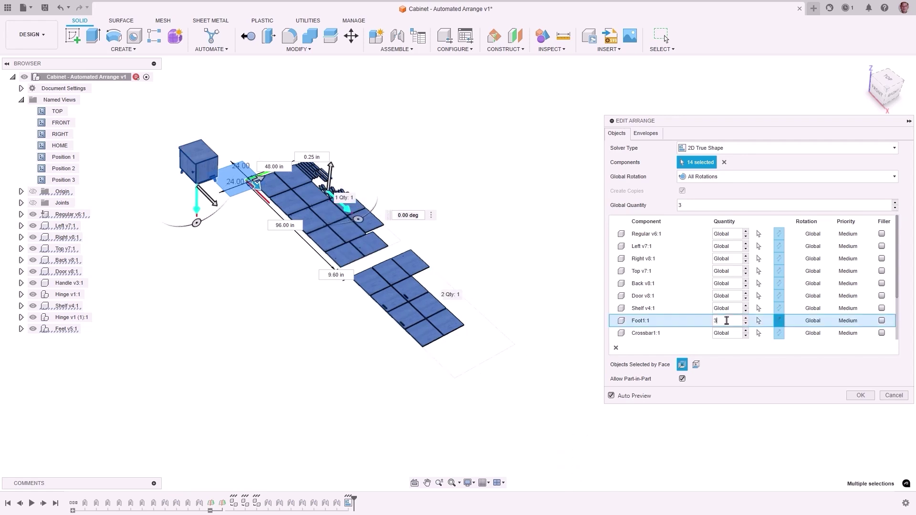
pyautogui.write('0')
pyautogui.click(724, 334)
pyautogui.write('3')
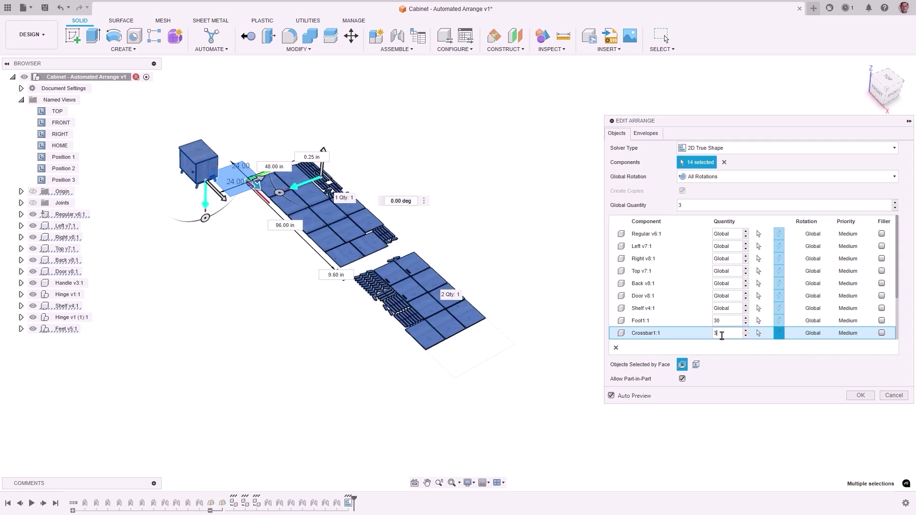
pyautogui.click(723, 320)
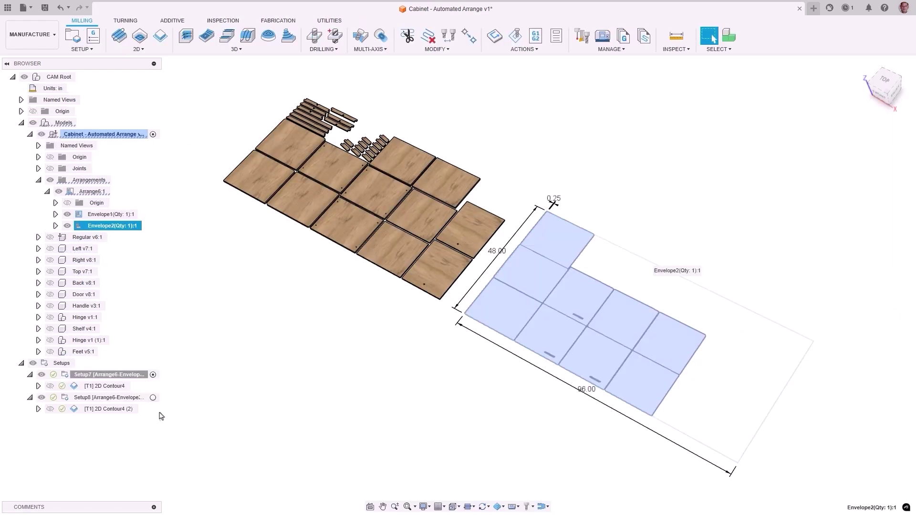
# In the cabinet's milling setups, activate Setup8 and Setup7 in turn and play the machining simulation of Setup7.
pyautogui.click(155, 399)
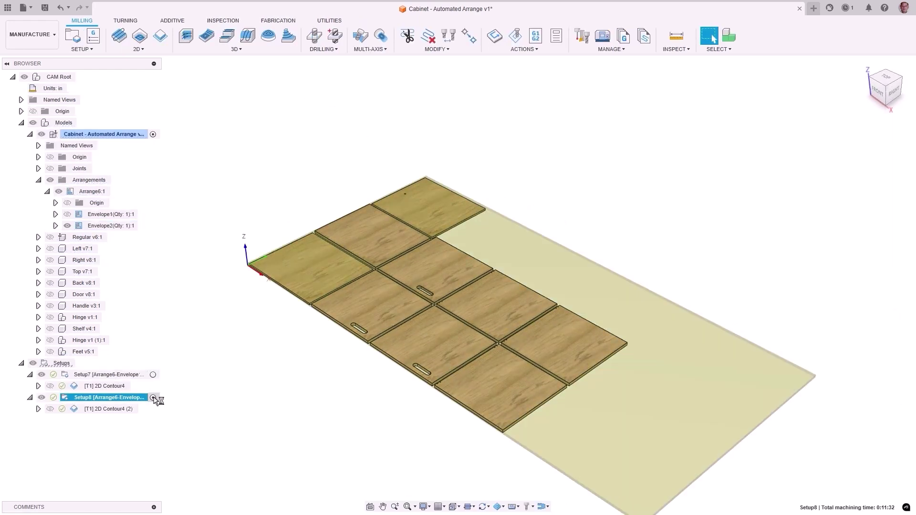
pyautogui.keyDown('ctrl'); pyautogui.click(153, 377); pyautogui.keyUp('ctrl')
pyautogui.click(152, 375)
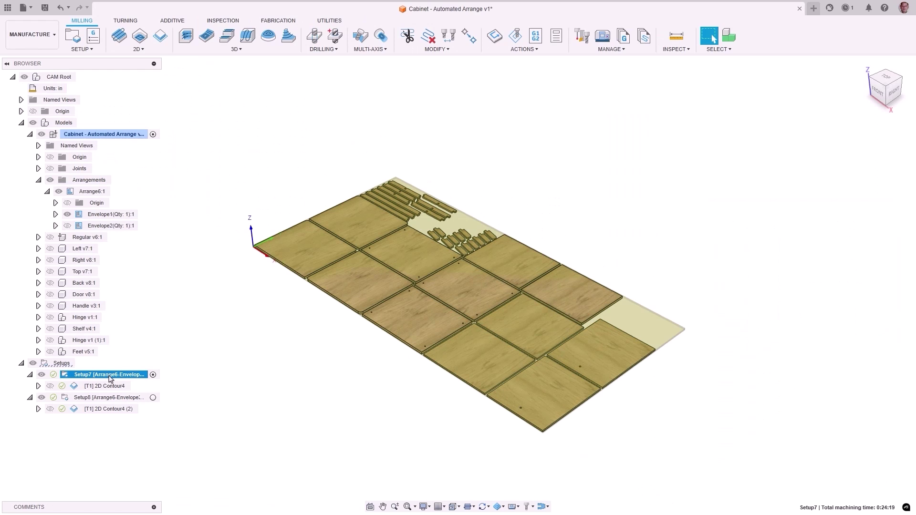
pyautogui.rightClick(110, 376)
pyautogui.click(123, 147)
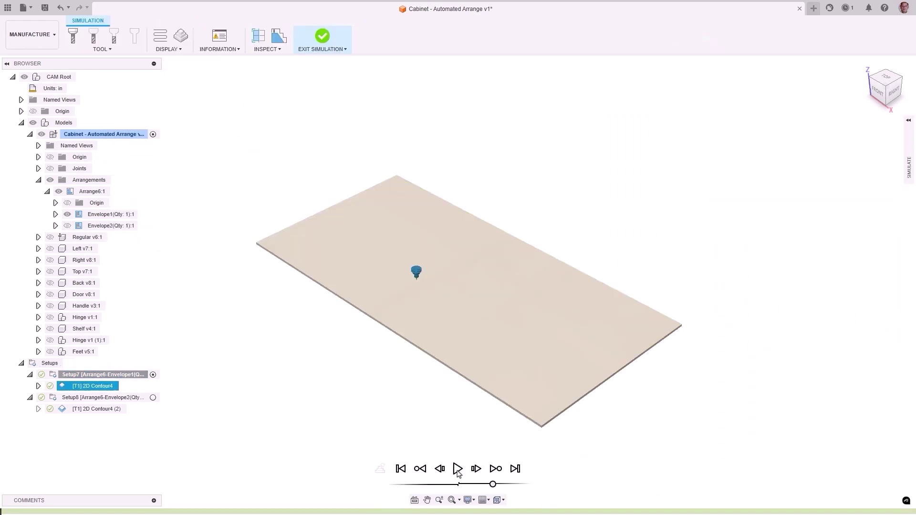
pyautogui.click(458, 469)
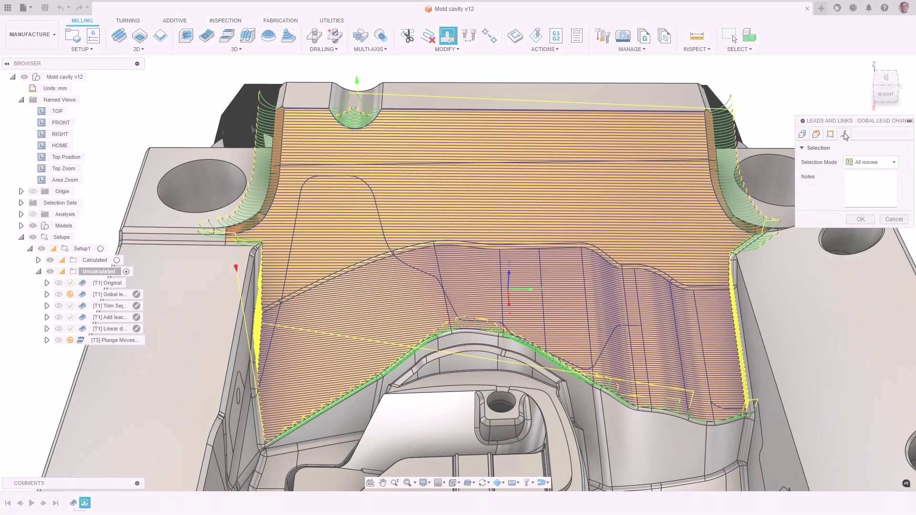
# Pick a lead-in type for all moves in the mold cavity toolpath's global lead change.
pyautogui.click(844, 135)
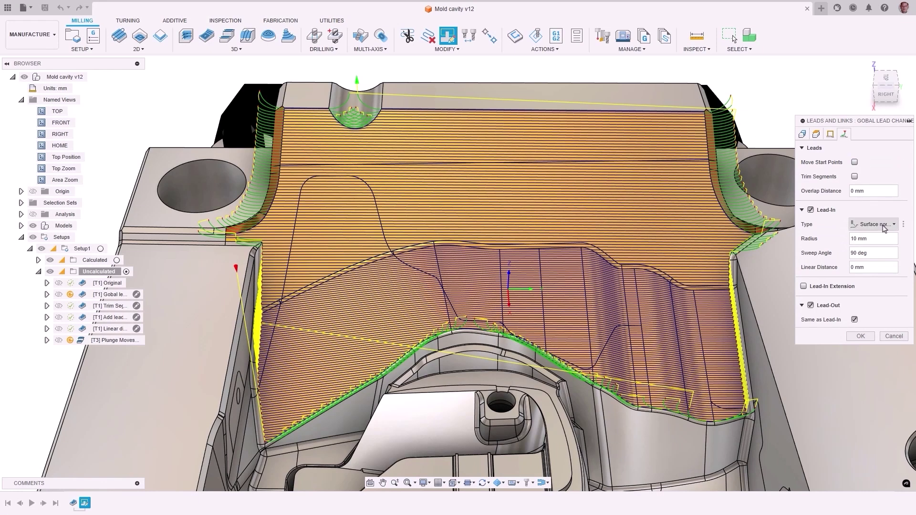
pyautogui.click(884, 228)
pyautogui.click(878, 236)
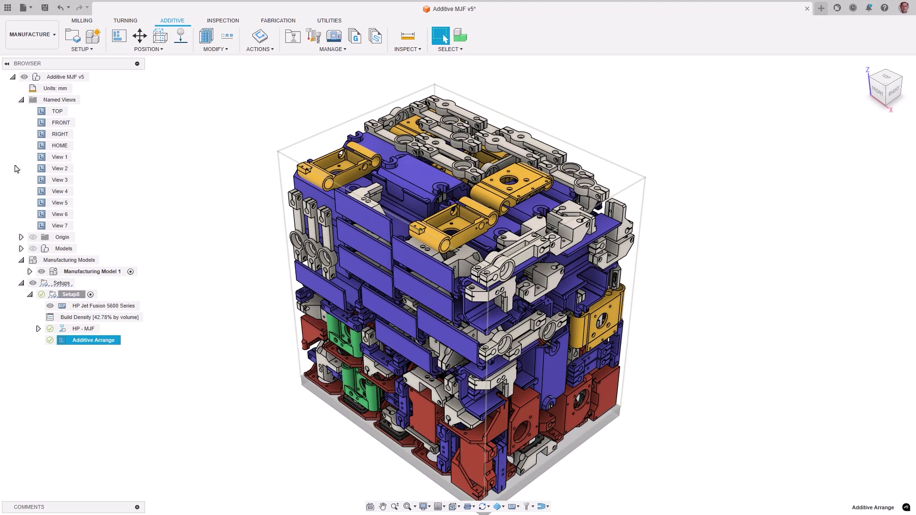
# View the packed additive build from the saved view View 3.
pyautogui.doubleClick(40, 180)
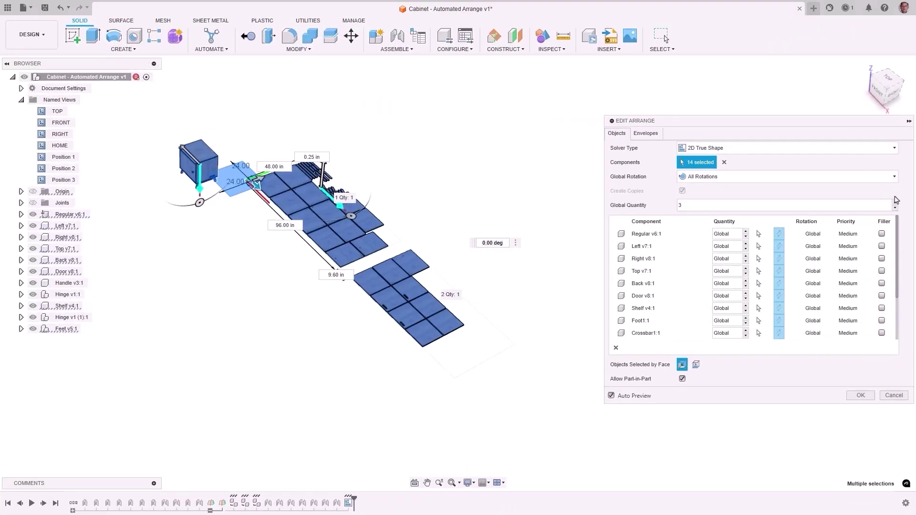
# Set the global quantity of the cabinet's 2D True Shape arrangement to 4.
pyautogui.click(896, 203)
pyautogui.click(896, 203)
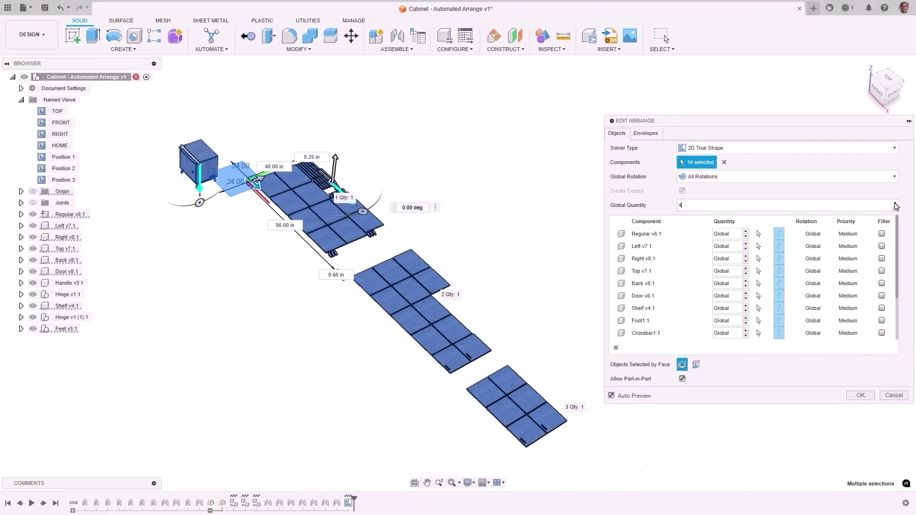